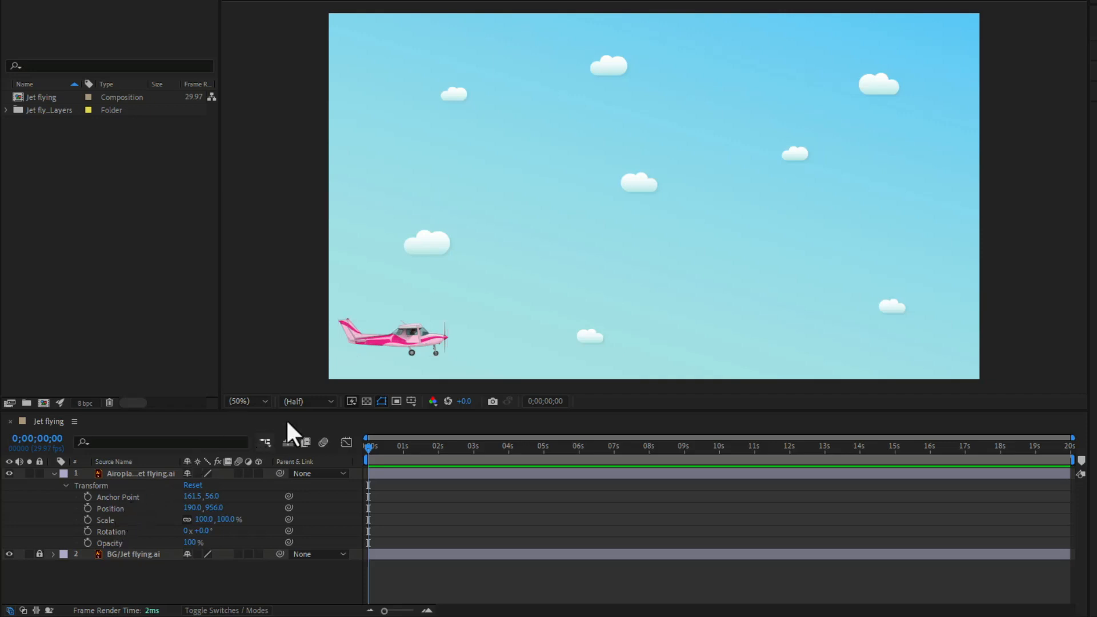
Step: Animate the airplane layer's Position from about -246, 956 outside the frame at 0 seconds to about 1616, 910 at 1 second
{"action": "left_click", "coordinate": [452, 326]}
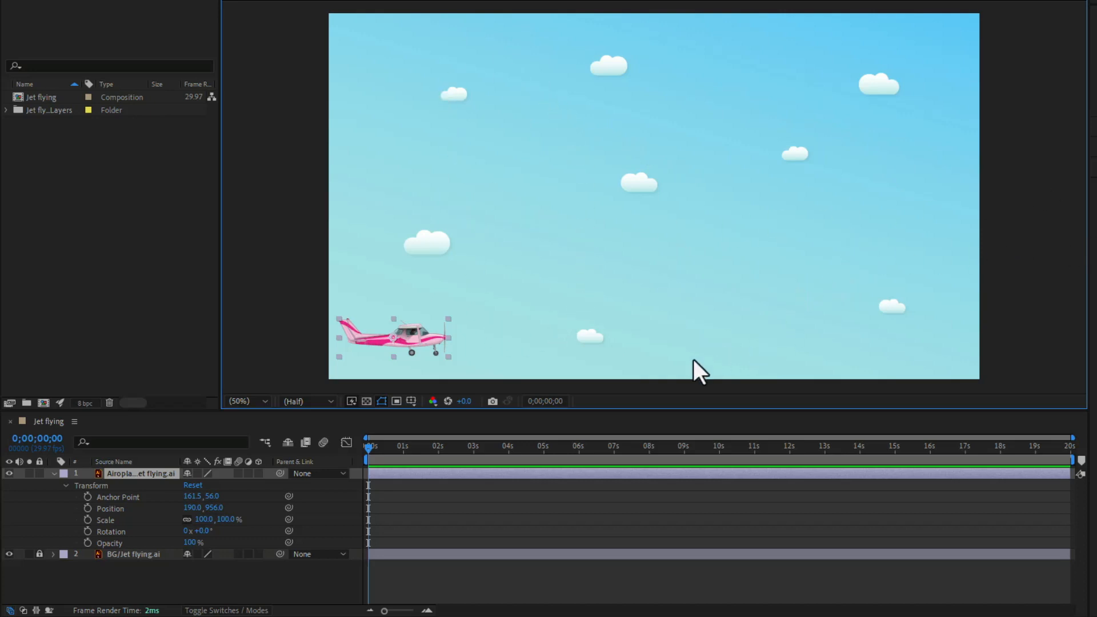
{"action": "left_click", "coordinate": [742, 526]}
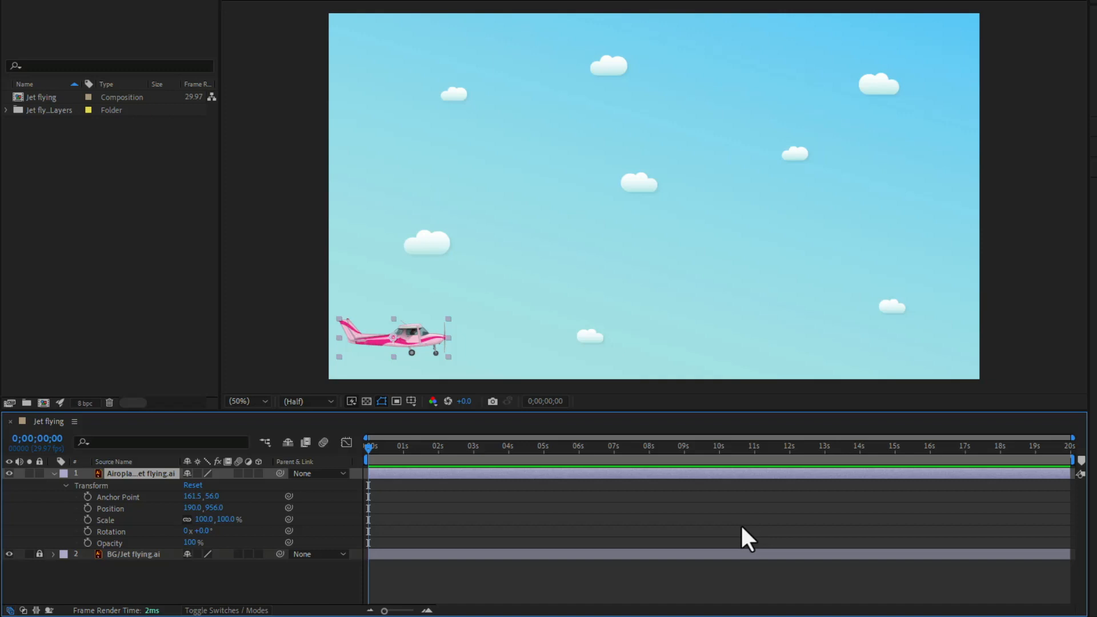
{"action": "left_click", "coordinate": [392, 338]}
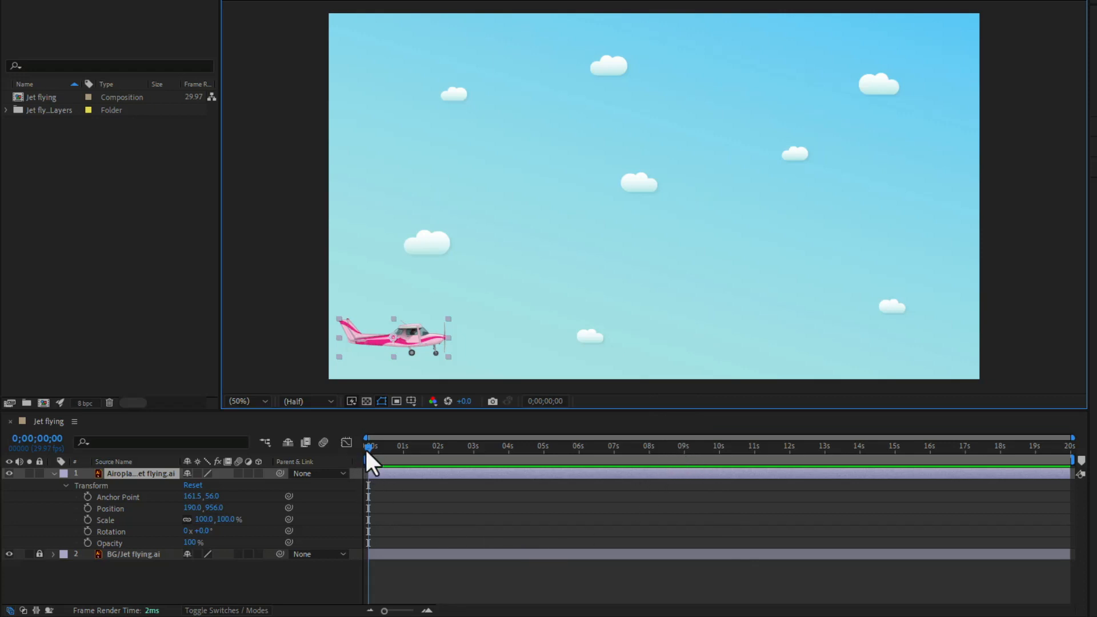
{"action": "left_click", "coordinate": [114, 507]}
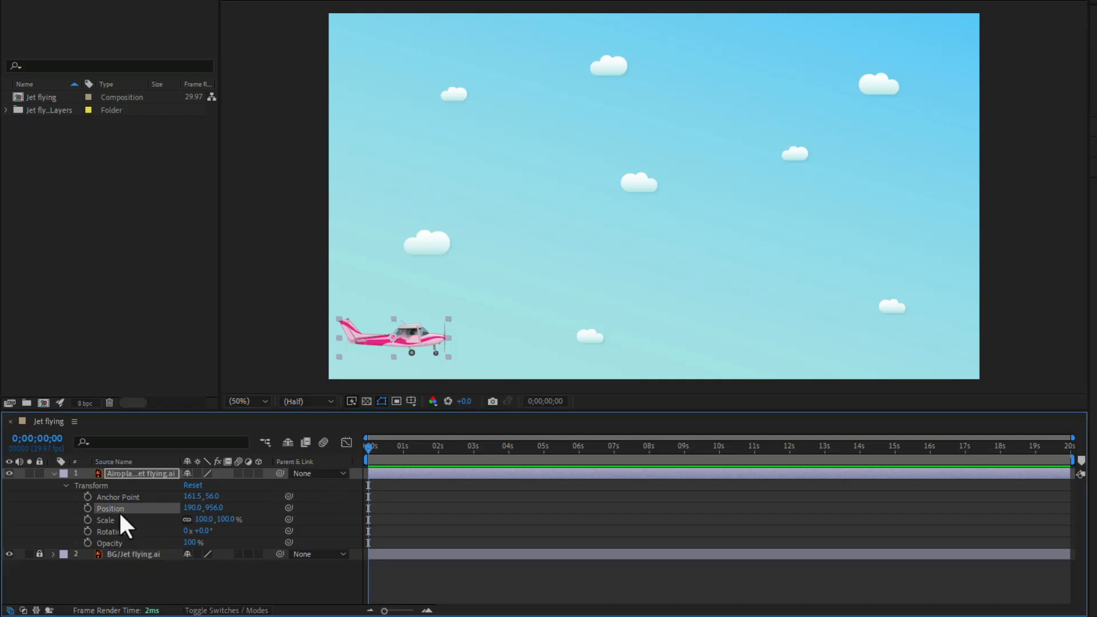
{"action": "left_click", "coordinate": [87, 508]}
{"action": "left_click_drag", "start_coordinate": [399, 336], "coordinate": [252, 336]}
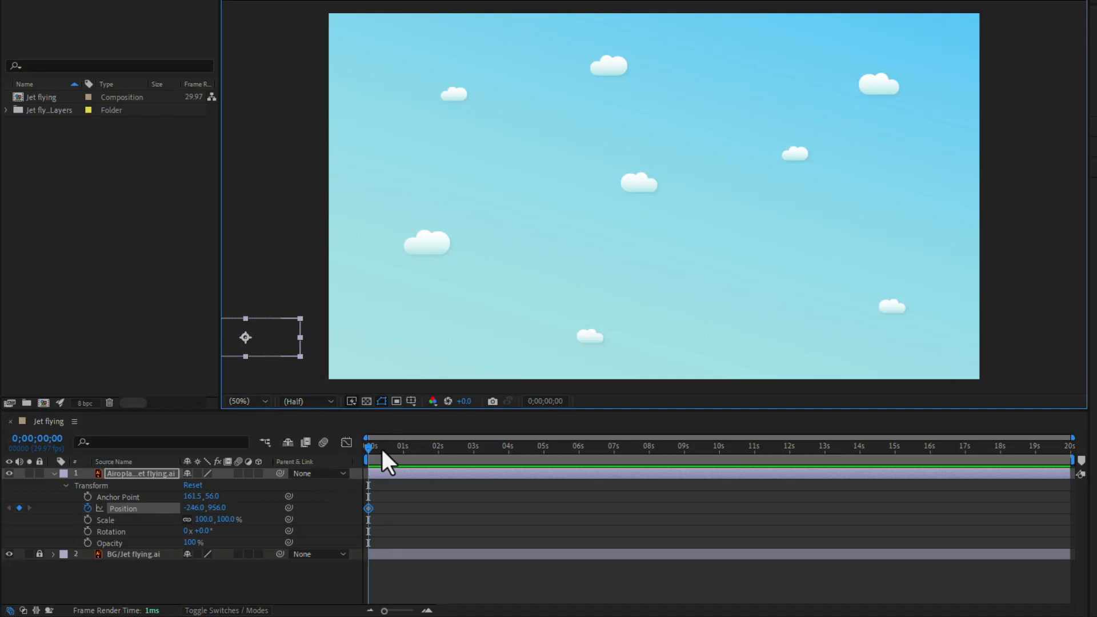
{"action": "left_click_drag", "start_coordinate": [393, 446], "coordinate": [402, 445]}
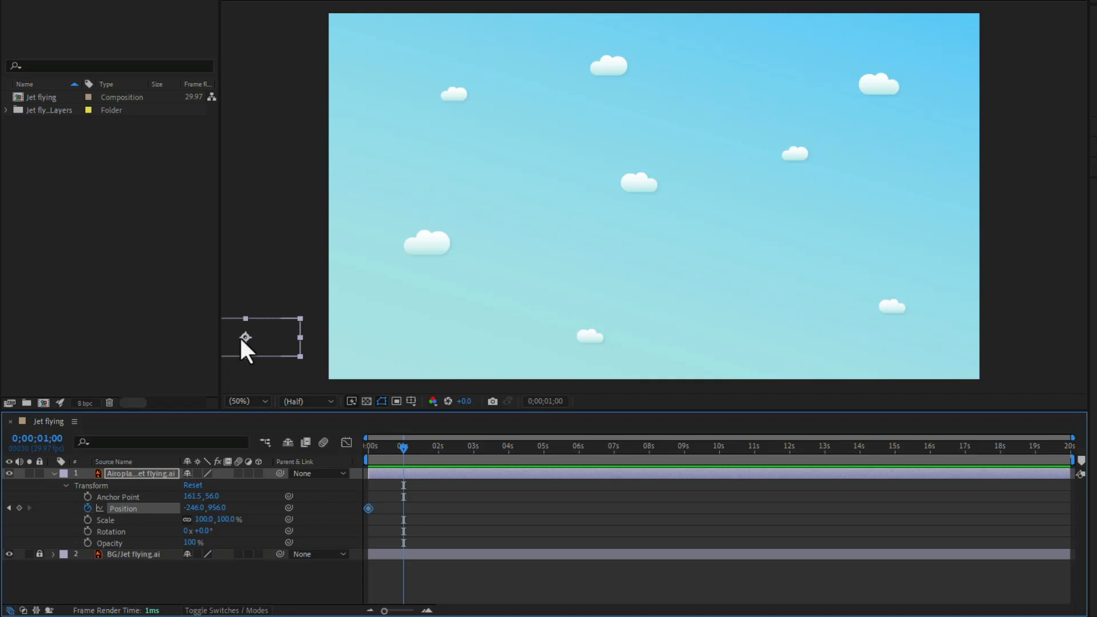
{"action": "left_click_drag", "start_coordinate": [240, 337], "coordinate": [869, 320]}
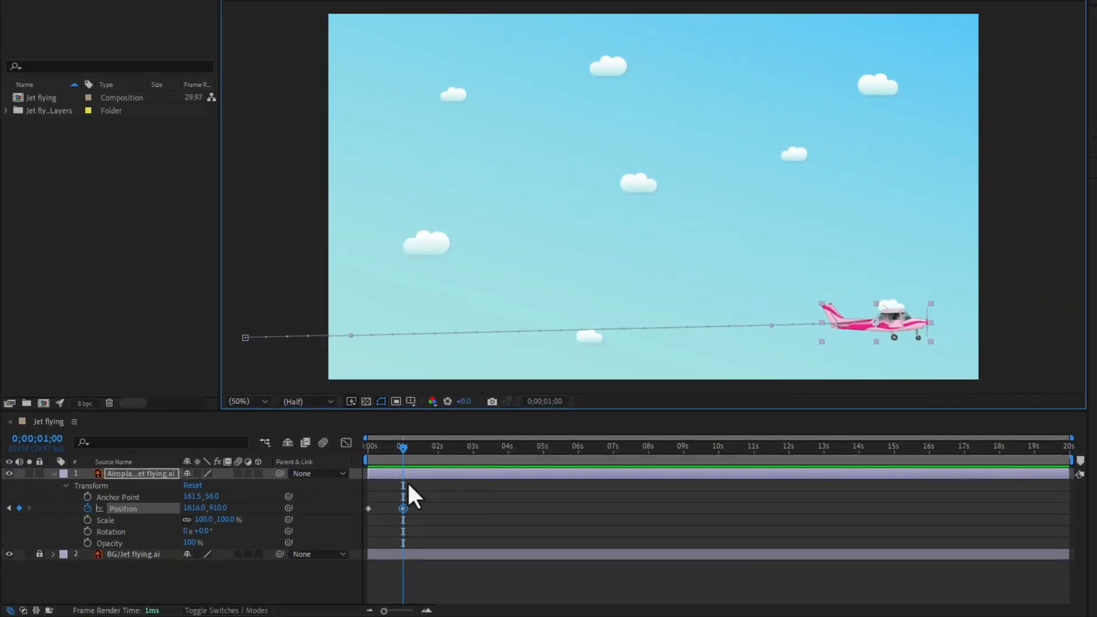
Step: Examine the airplane's motion frame by frame between the Position keyframes at 0 seconds and 1 second
{"action": "left_click_drag", "start_coordinate": [384, 611], "coordinate": [422, 610]}
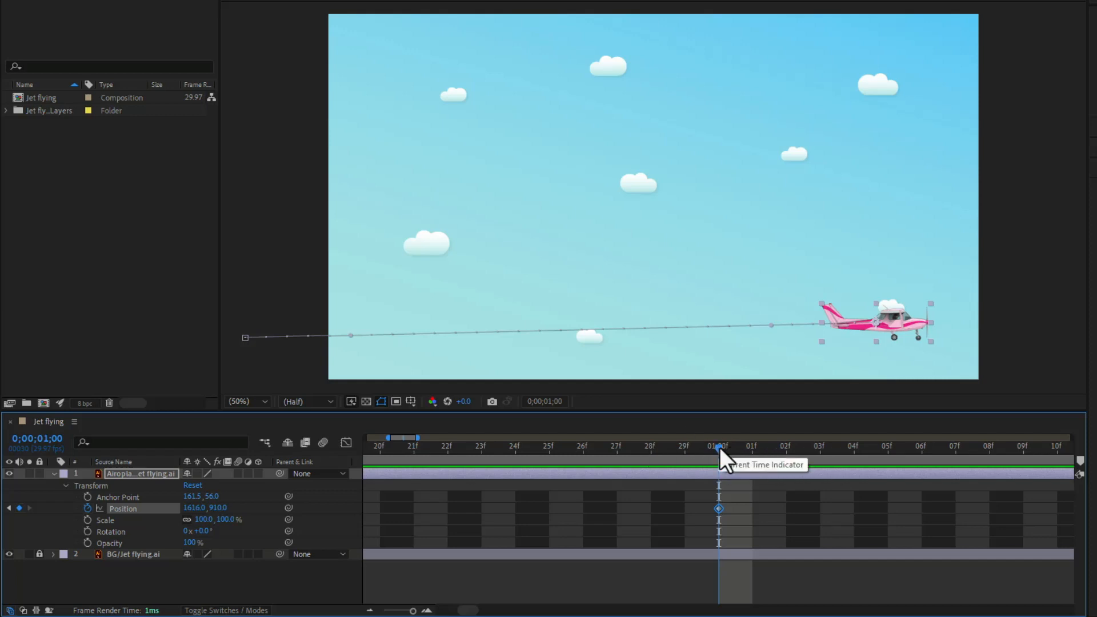
{"action": "left_click_drag", "start_coordinate": [719, 447], "coordinate": [337, 544]}
{"action": "left_click_drag", "start_coordinate": [453, 611], "coordinate": [441, 611]}
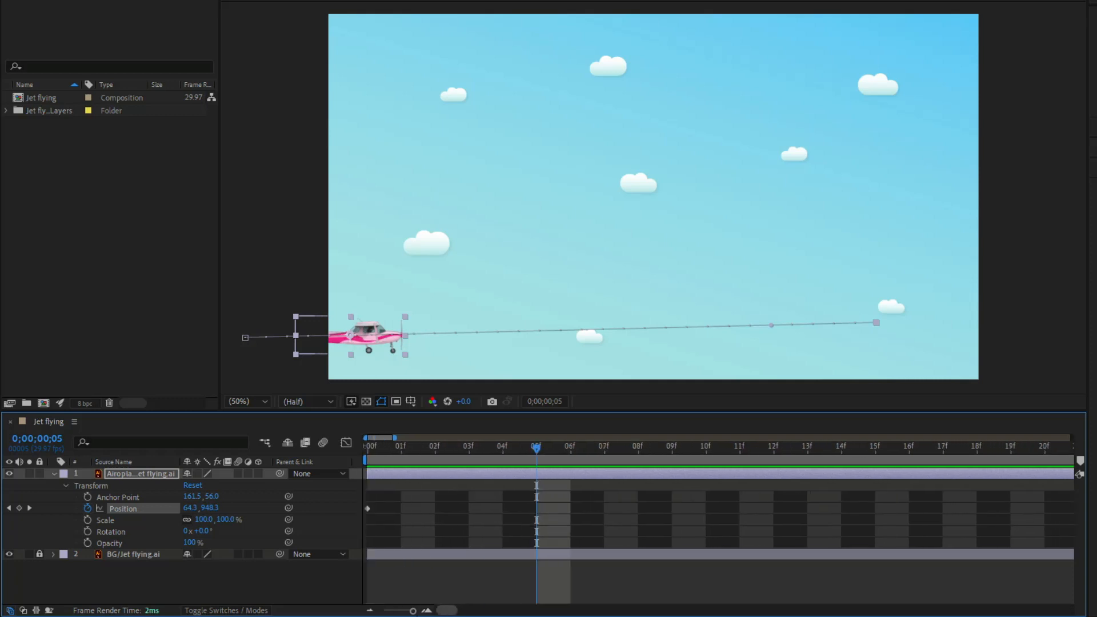
{"action": "left_click", "coordinate": [379, 449]}
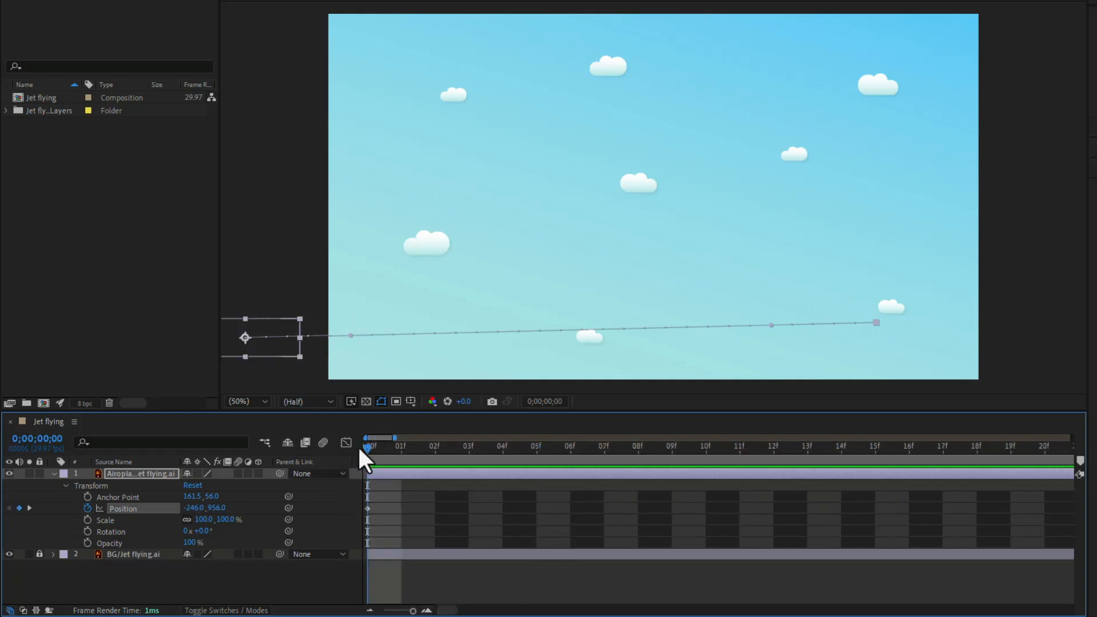
{"action": "left_click_drag", "start_coordinate": [369, 451], "coordinate": [1054, 474]}
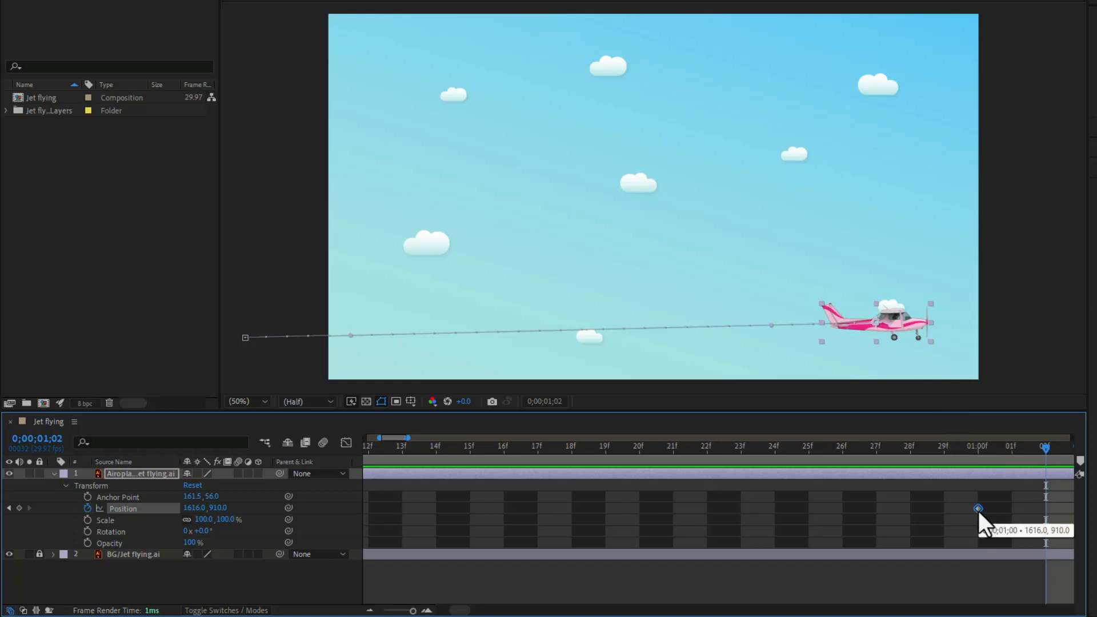
{"action": "left_click", "coordinate": [977, 447]}
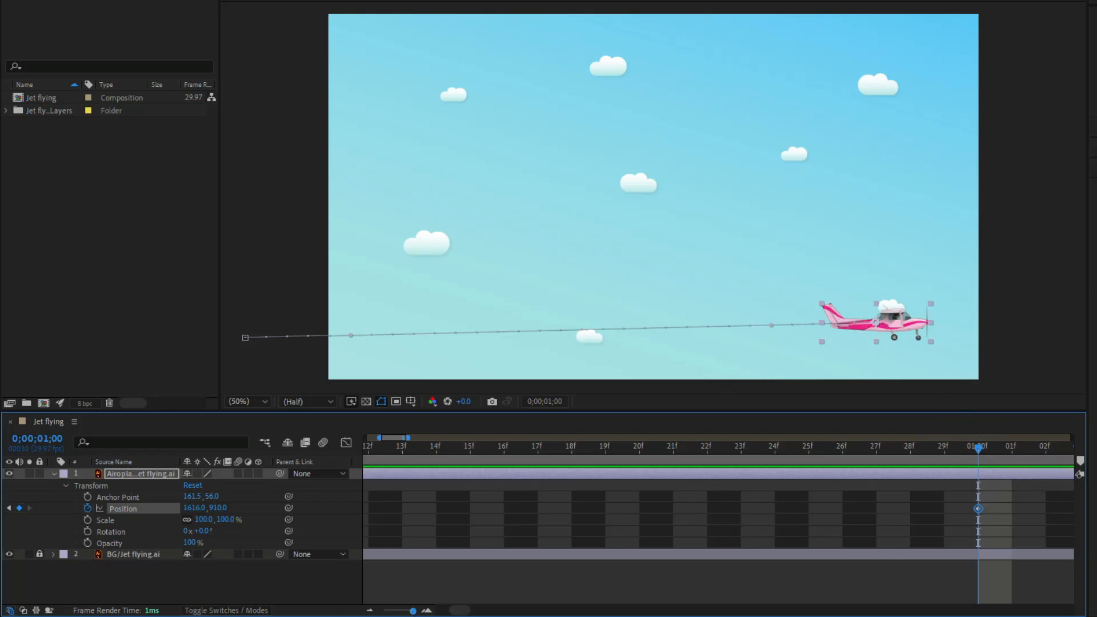
Step: Add a Position keyframe at 2 seconds with the airplane near the top of the sky, at about 1268, 142
{"action": "left_click_drag", "start_coordinate": [413, 613], "coordinate": [395, 613]}
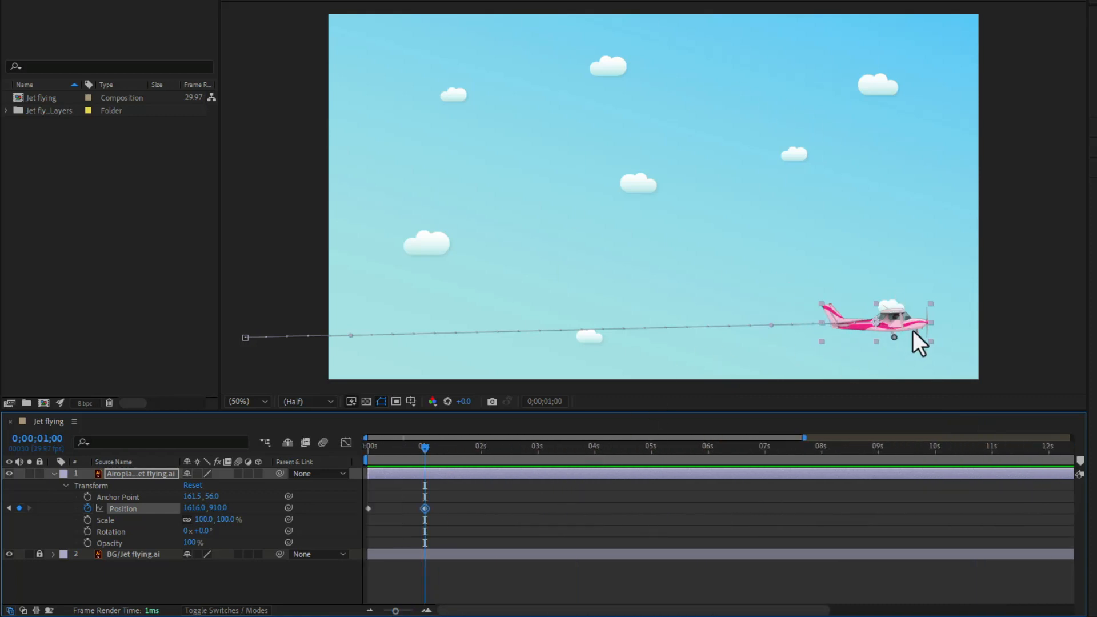
{"action": "left_click", "coordinate": [478, 455]}
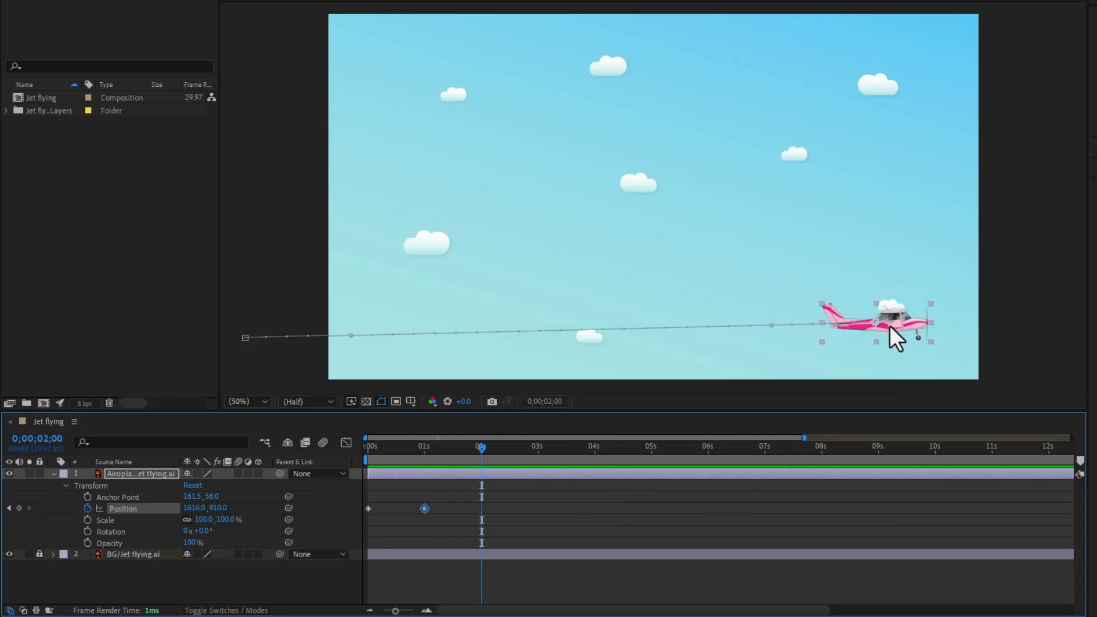
{"action": "left_click_drag", "start_coordinate": [890, 324], "coordinate": [718, 69]}
{"action": "left_click_drag", "start_coordinate": [734, 62], "coordinate": [792, 64]}
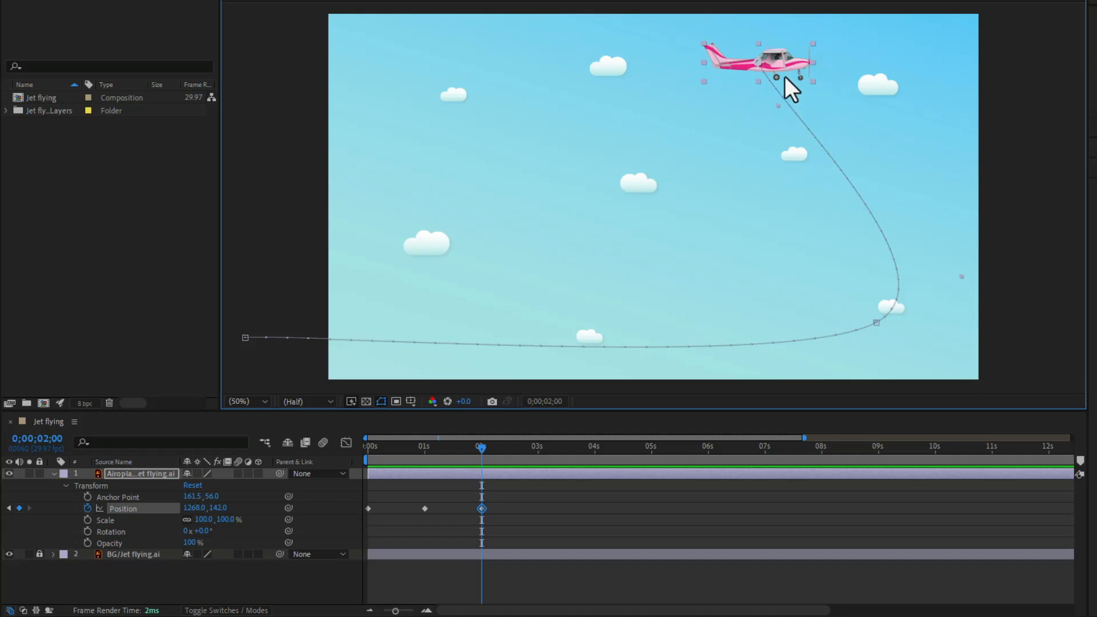
Step: Add airplane Position keyframes at 3 seconds, at about 1096, 810, and at 4 seconds, at about 1544, 206
{"action": "left_click", "coordinate": [536, 448]}
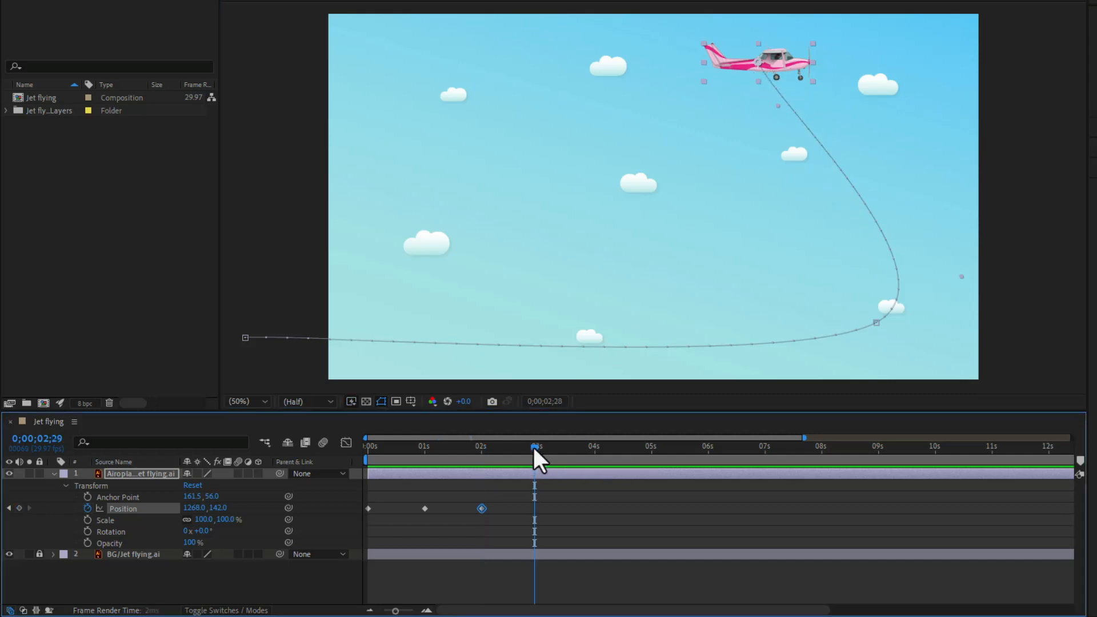
{"action": "left_click_drag", "start_coordinate": [766, 57], "coordinate": [708, 281]}
{"action": "left_click", "coordinate": [595, 456]}
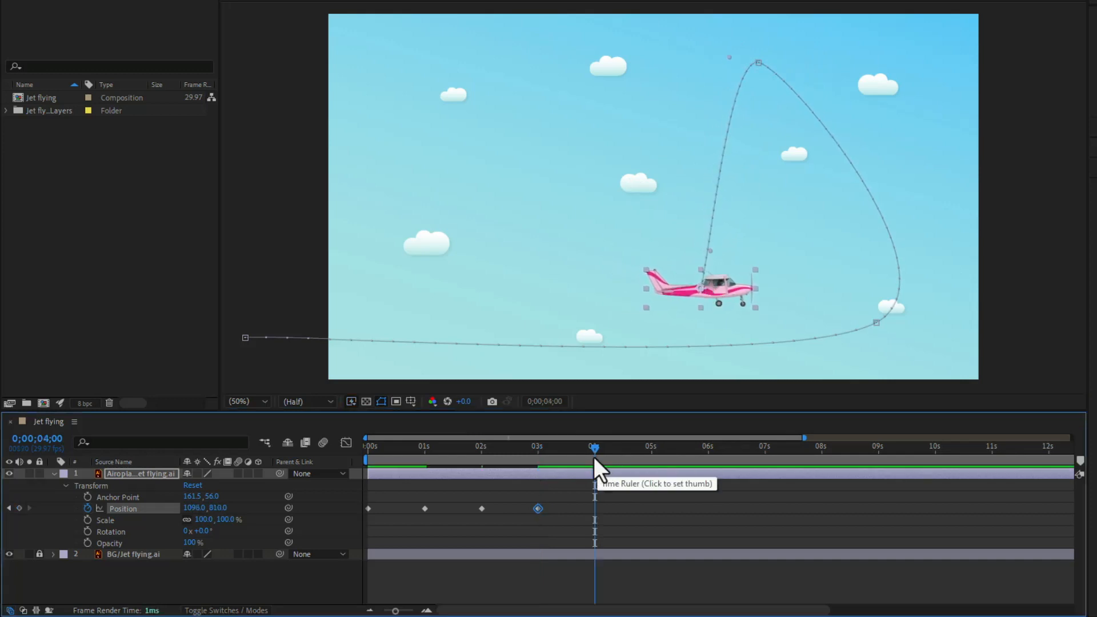
{"action": "left_click_drag", "start_coordinate": [722, 293], "coordinate": [868, 94]}
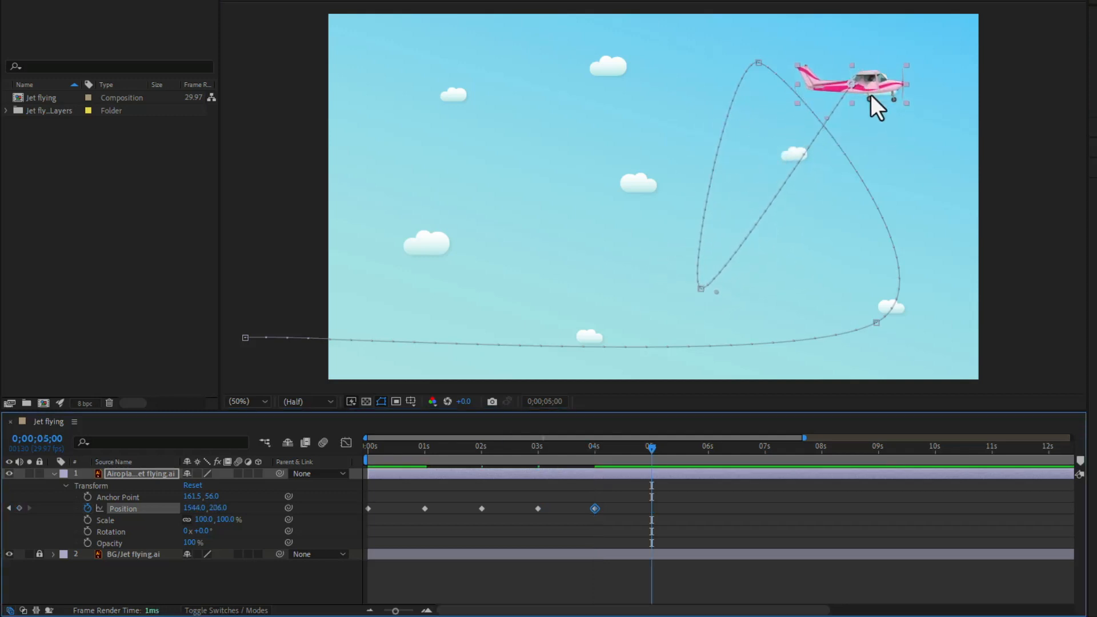
Step: Add airplane Position keyframes at 5 seconds, at about 564, 796, and at 6 seconds, at about 1150, 194
{"action": "left_click_drag", "start_coordinate": [872, 88], "coordinate": [539, 288]}
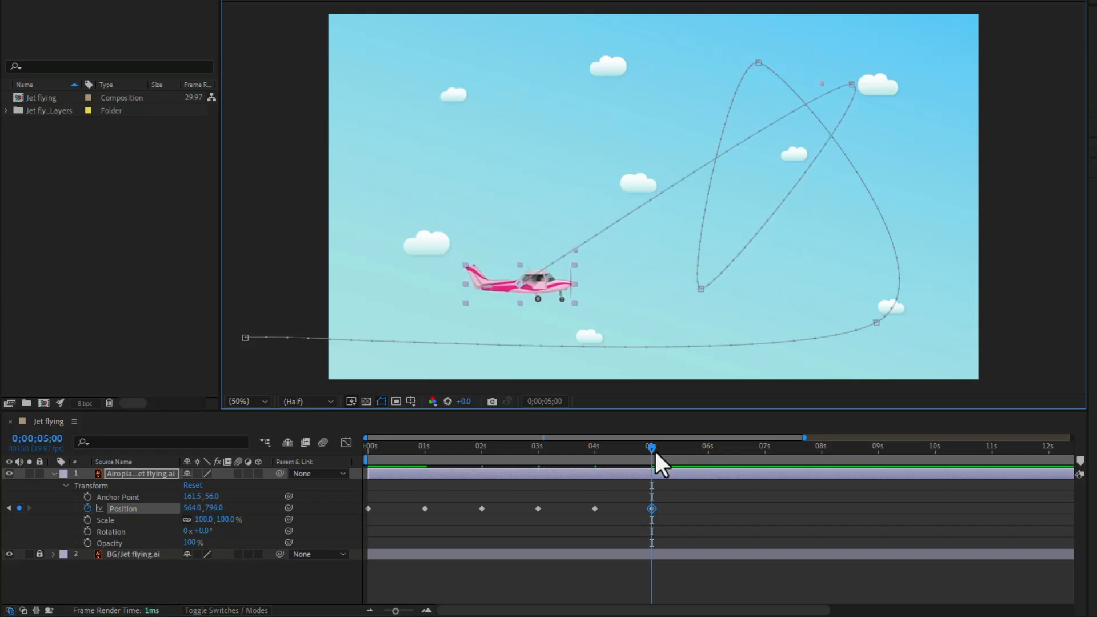
{"action": "left_click_drag", "start_coordinate": [655, 452], "coordinate": [710, 451]}
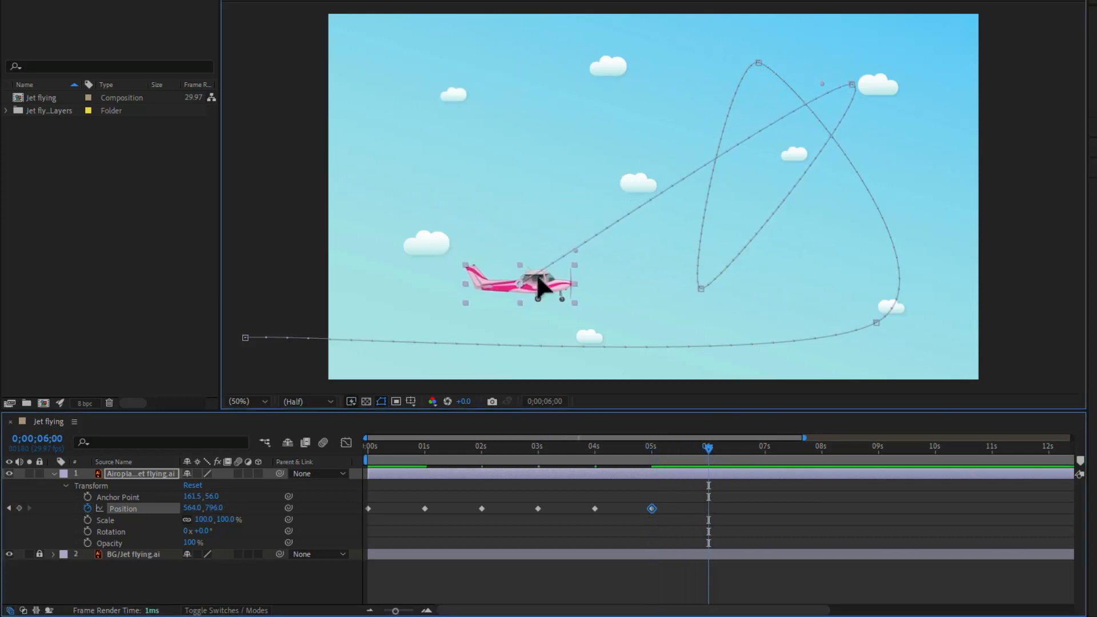
{"action": "left_click_drag", "start_coordinate": [534, 285], "coordinate": [625, 114]}
Step: Add airplane Position keyframes at 7 seconds, at about 262, 256, and at 8 seconds beyond the frame's right edge, at about 1966, 800
{"action": "left_click_drag", "start_coordinate": [709, 448], "coordinate": [764, 448]}
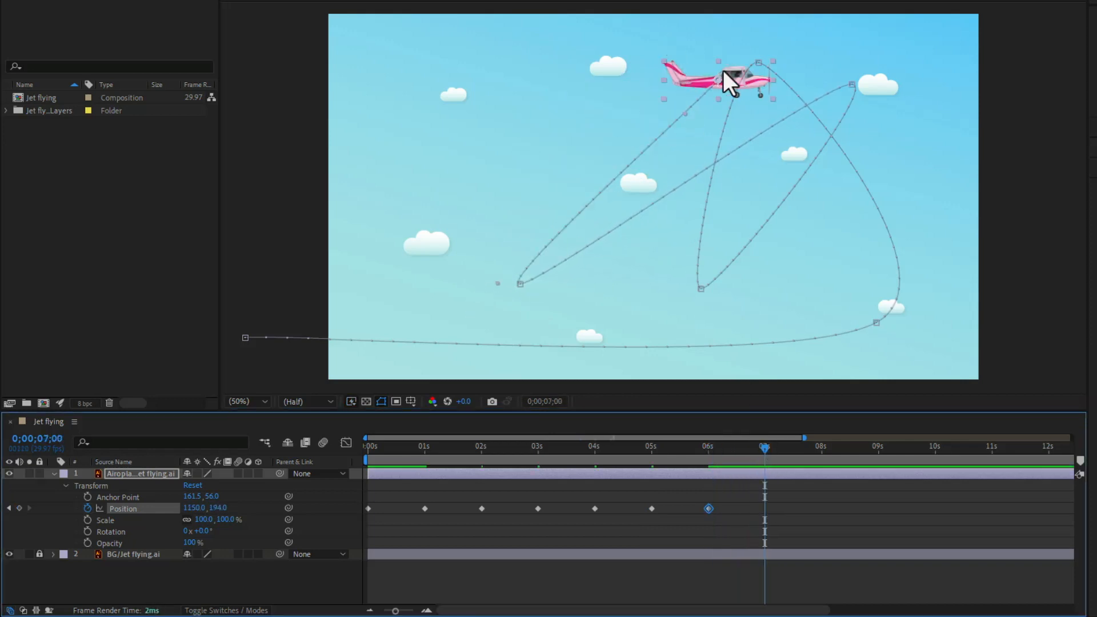
{"action": "left_click_drag", "start_coordinate": [722, 70], "coordinate": [438, 103]}
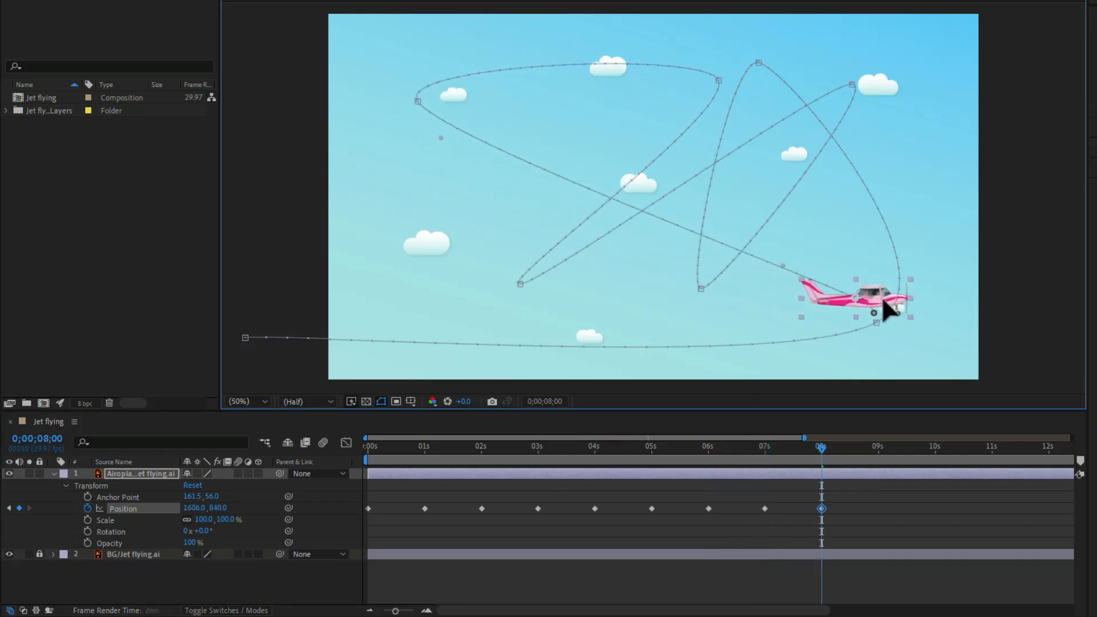
{"action": "left_click_drag", "start_coordinate": [886, 310], "coordinate": [991, 288]}
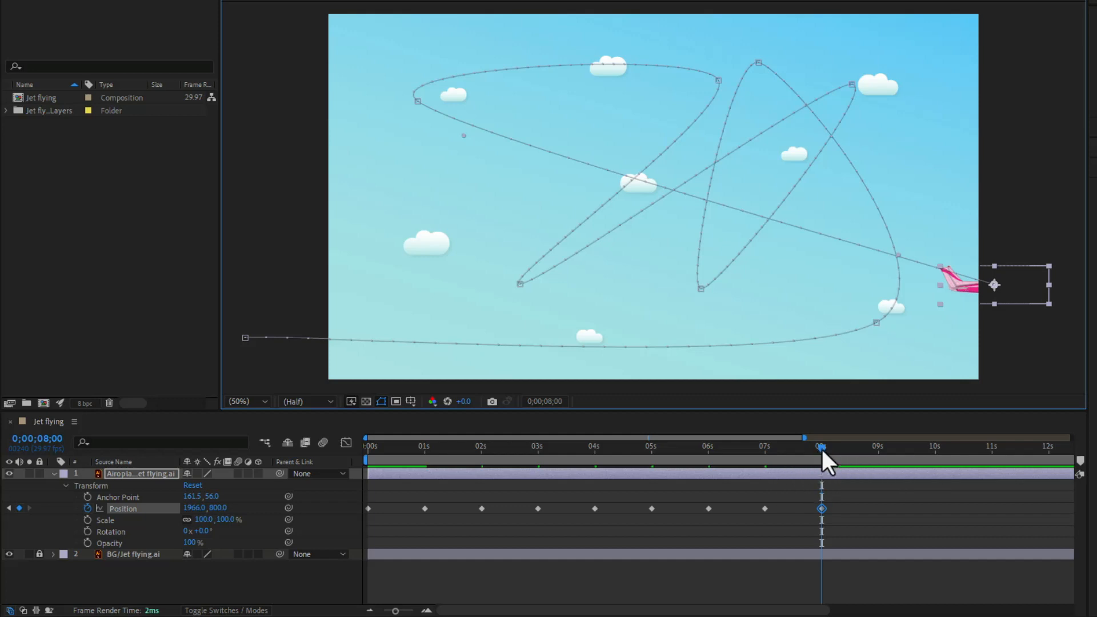
Step: Preview the airplane's flight animation from the start of the composition
{"action": "left_click_drag", "start_coordinate": [822, 449], "coordinate": [362, 540]}
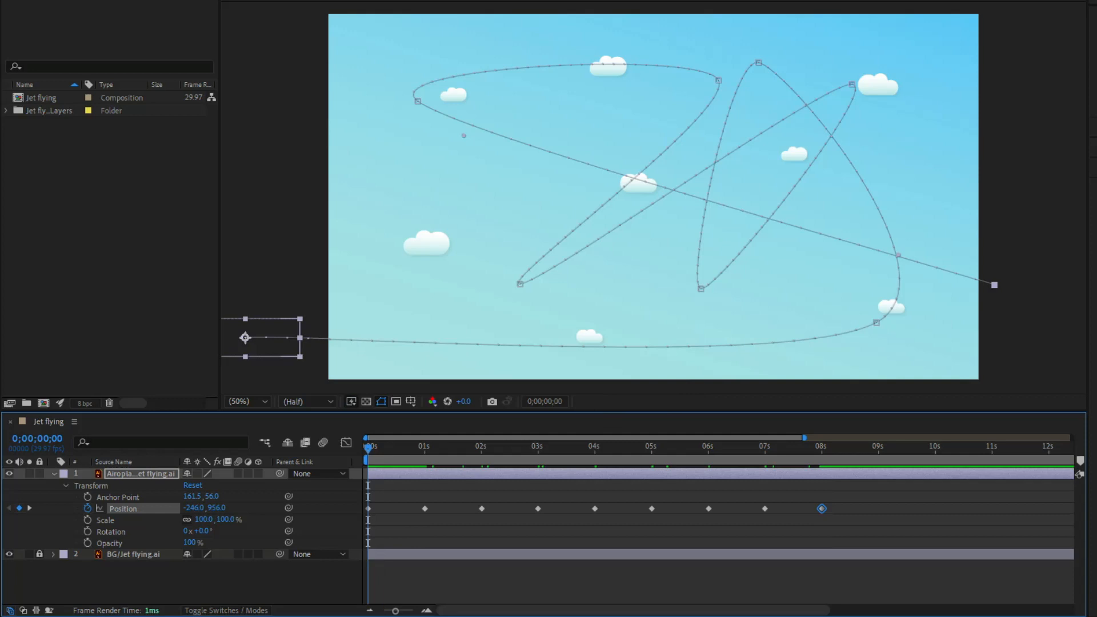
{"action": "key", "text": "space"}
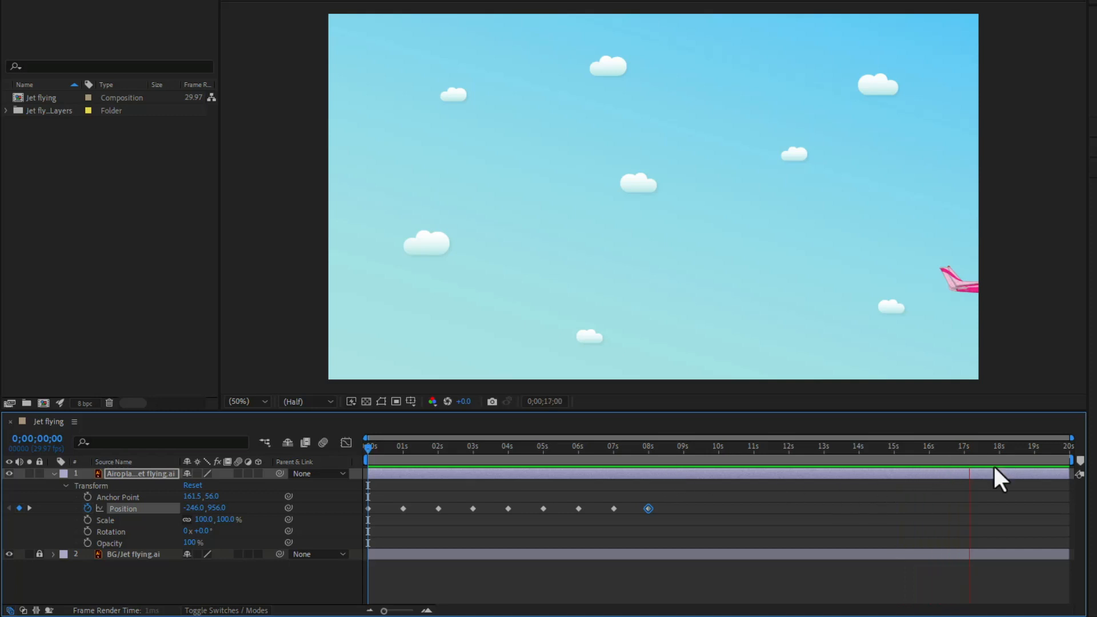
{"action": "left_click", "coordinate": [1066, 454]}
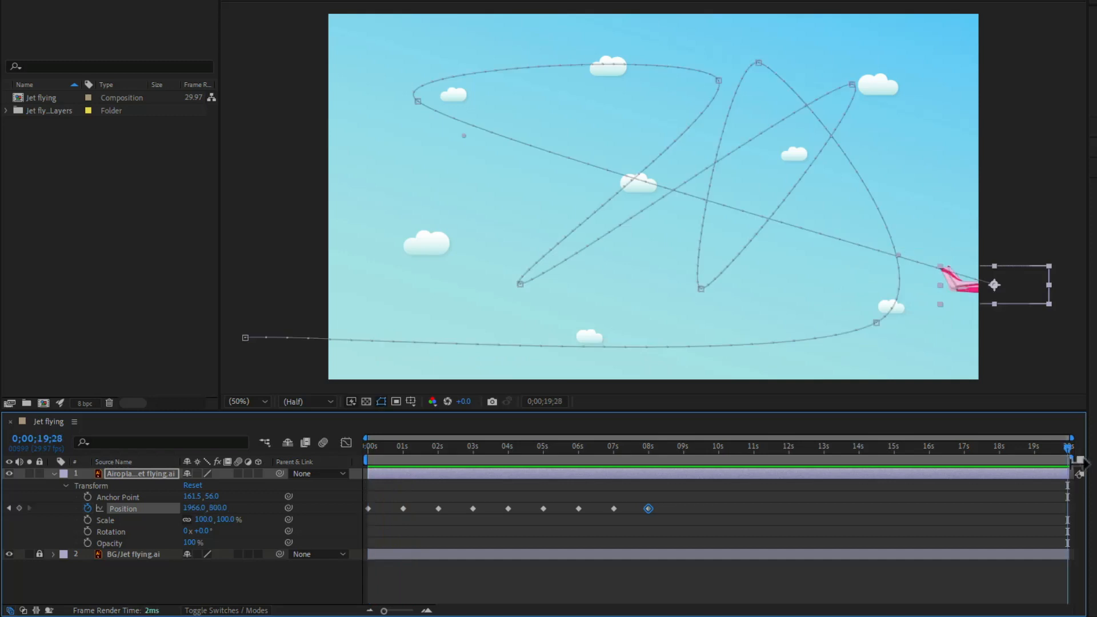
Step: Try ending the work area just past the 8-second keyframe, and reset it to the full composition length
{"action": "left_click_drag", "start_coordinate": [1069, 462], "coordinate": [669, 522]}
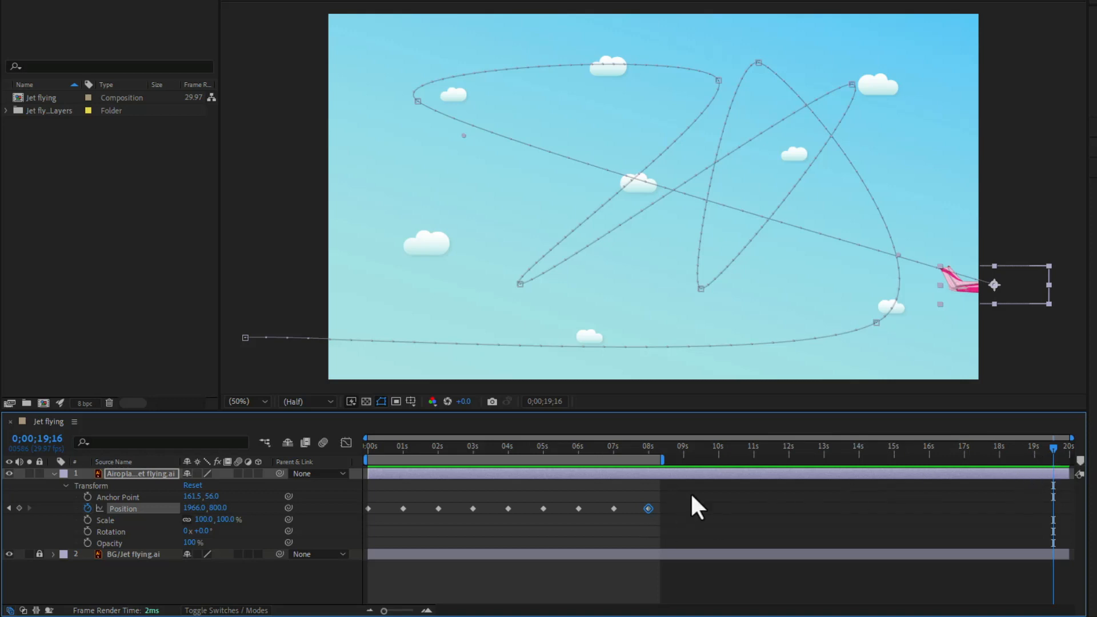
{"action": "left_click_drag", "start_coordinate": [674, 450], "coordinate": [591, 468]}
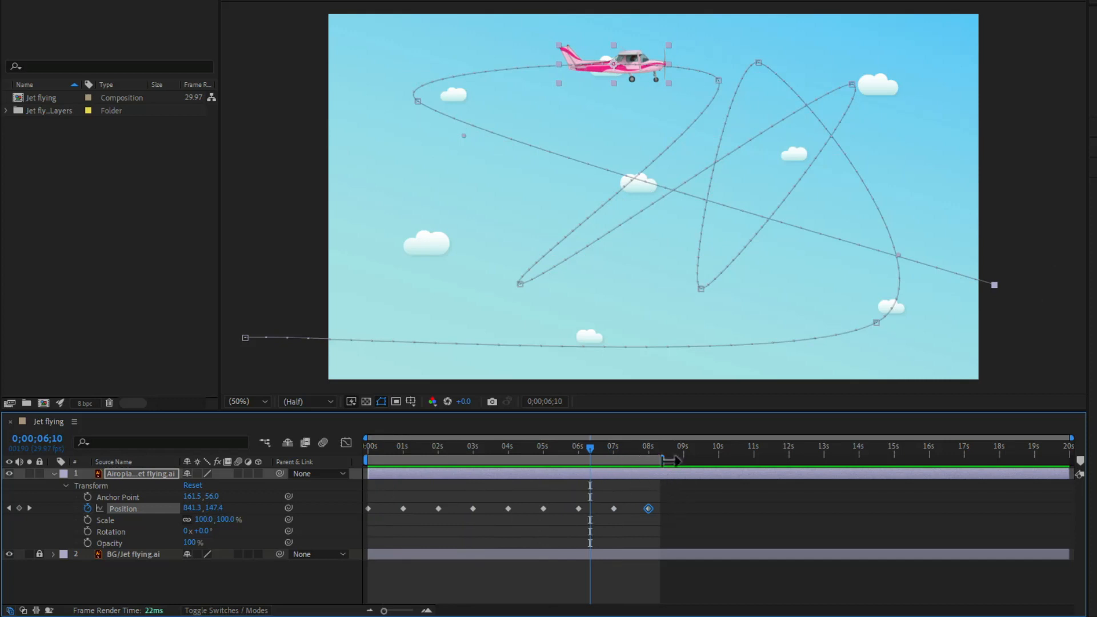
{"action": "left_click_drag", "start_coordinate": [693, 452], "coordinate": [667, 455]}
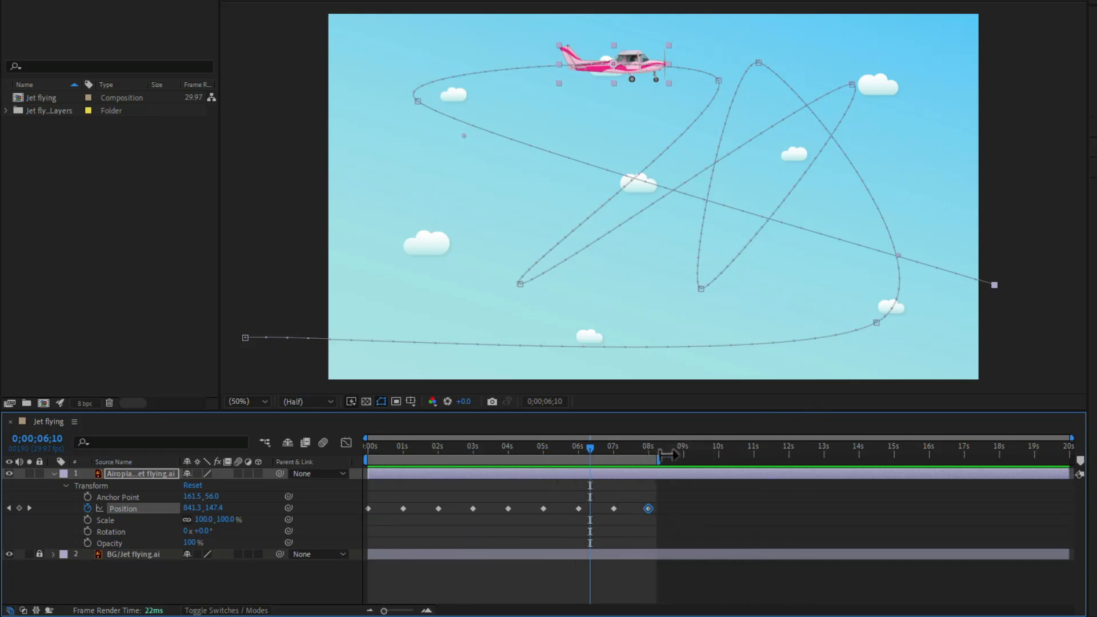
{"action": "double_click", "coordinate": [621, 460]}
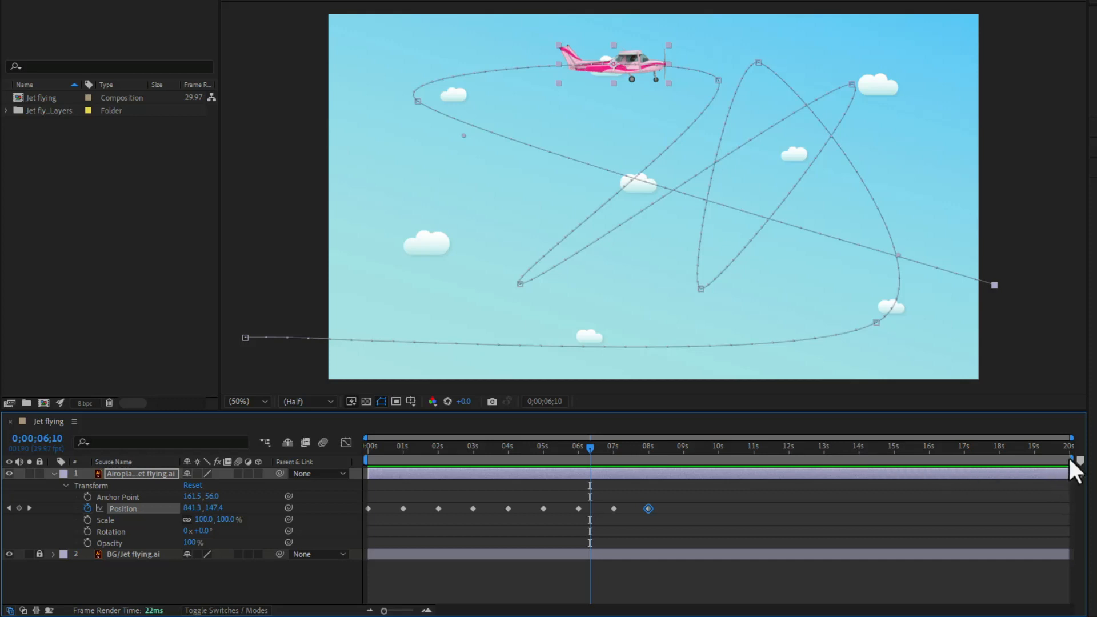
Step: Set the work area to start at 1 second and end at 7 seconds
{"action": "left_click_drag", "start_coordinate": [1070, 460], "coordinate": [667, 459]}
{"action": "key", "text": "b"}
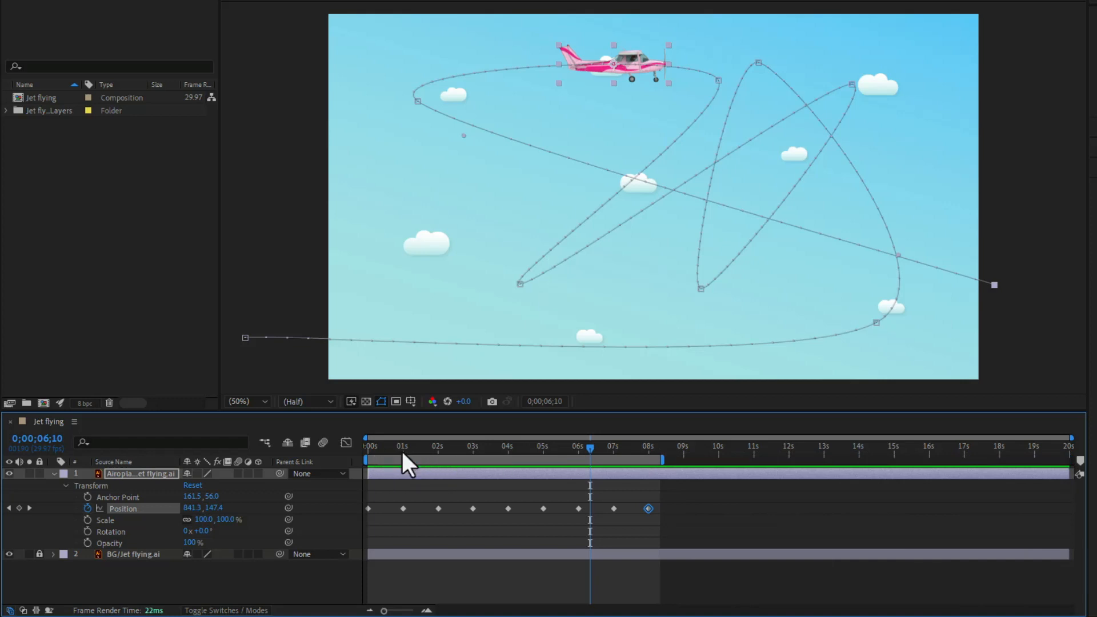
{"action": "left_click", "coordinate": [402, 449]}
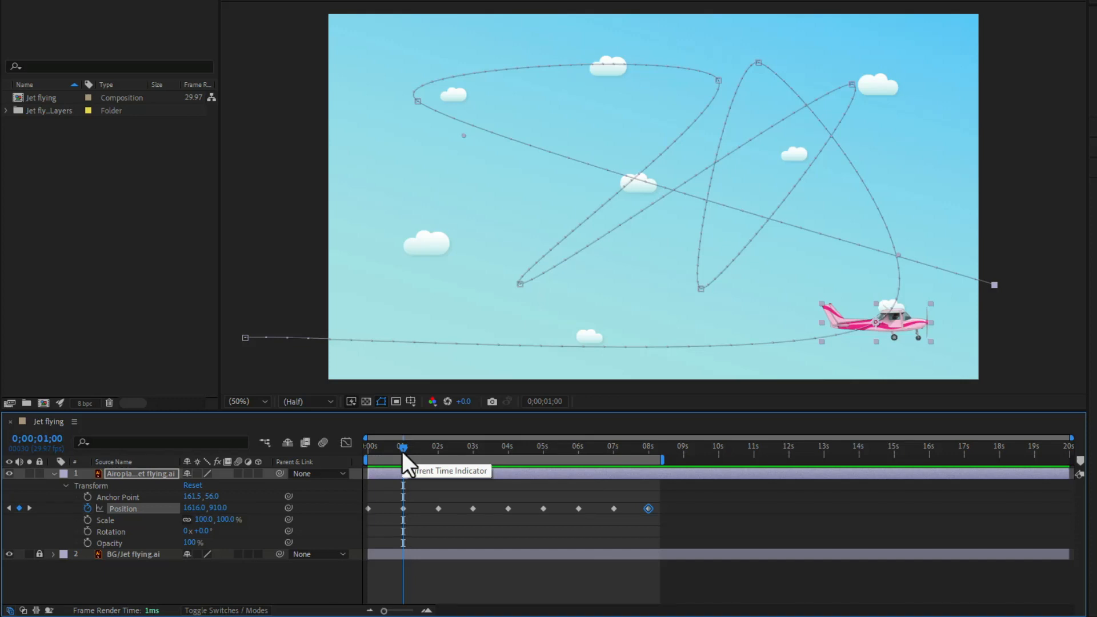
{"action": "left_click_drag", "start_coordinate": [366, 458], "coordinate": [402, 458]}
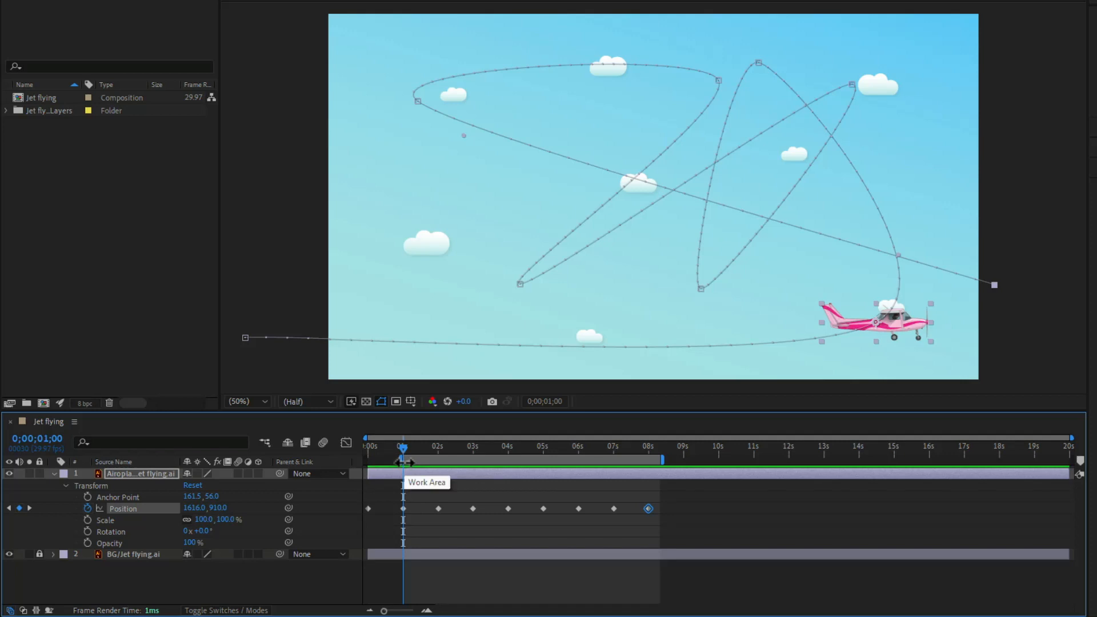
{"action": "left_click_drag", "start_coordinate": [403, 449], "coordinate": [615, 473]}
{"action": "key", "text": "n"}
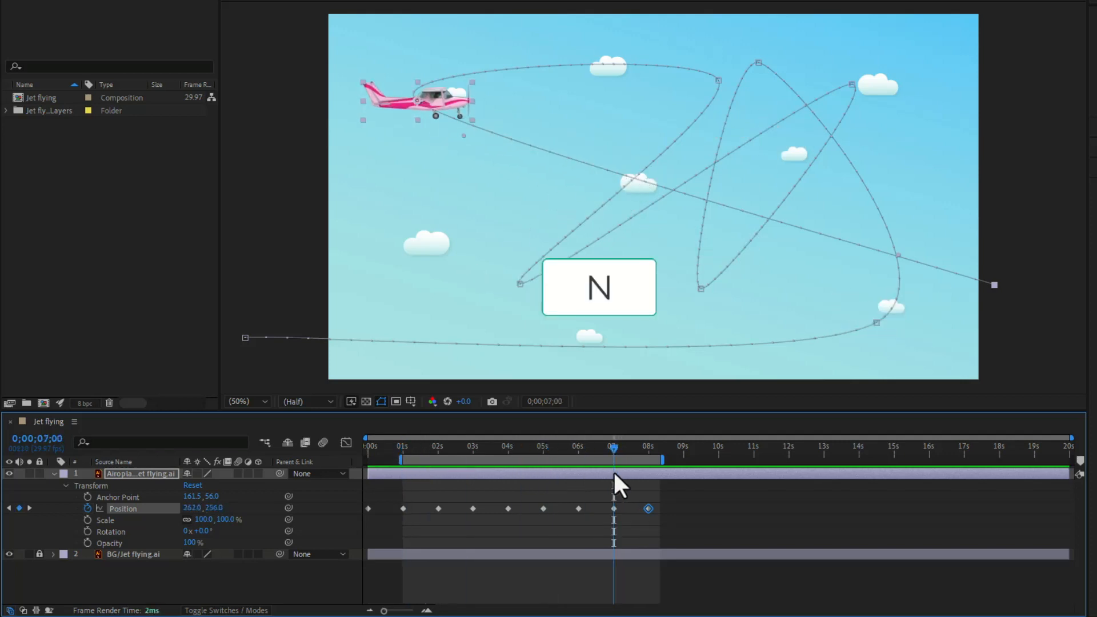
Step: Reset the work area to the full composition length, and set its end just past the 8-second Position keyframe
{"action": "key", "text": "n"}
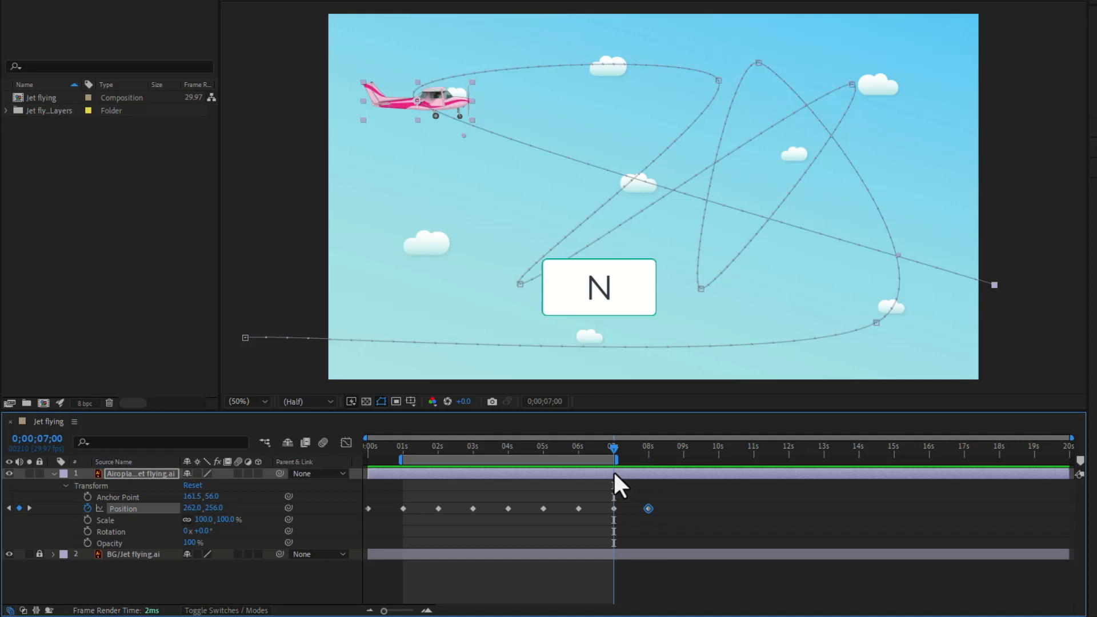
{"action": "double_click", "coordinate": [583, 460]}
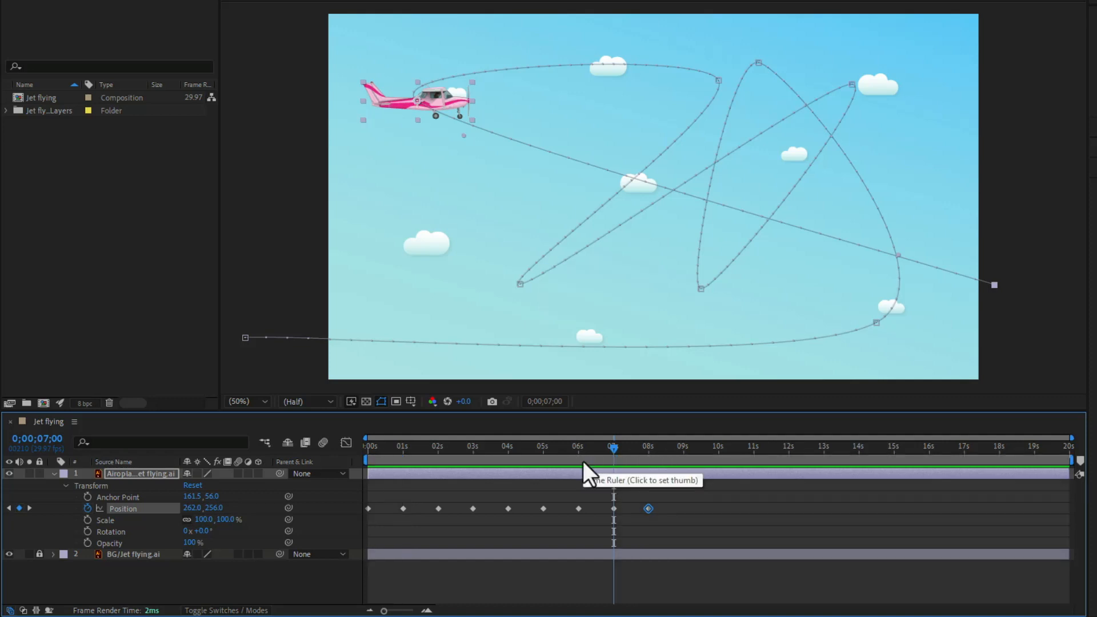
{"action": "left_click_drag", "start_coordinate": [1070, 462], "coordinate": [669, 462]}
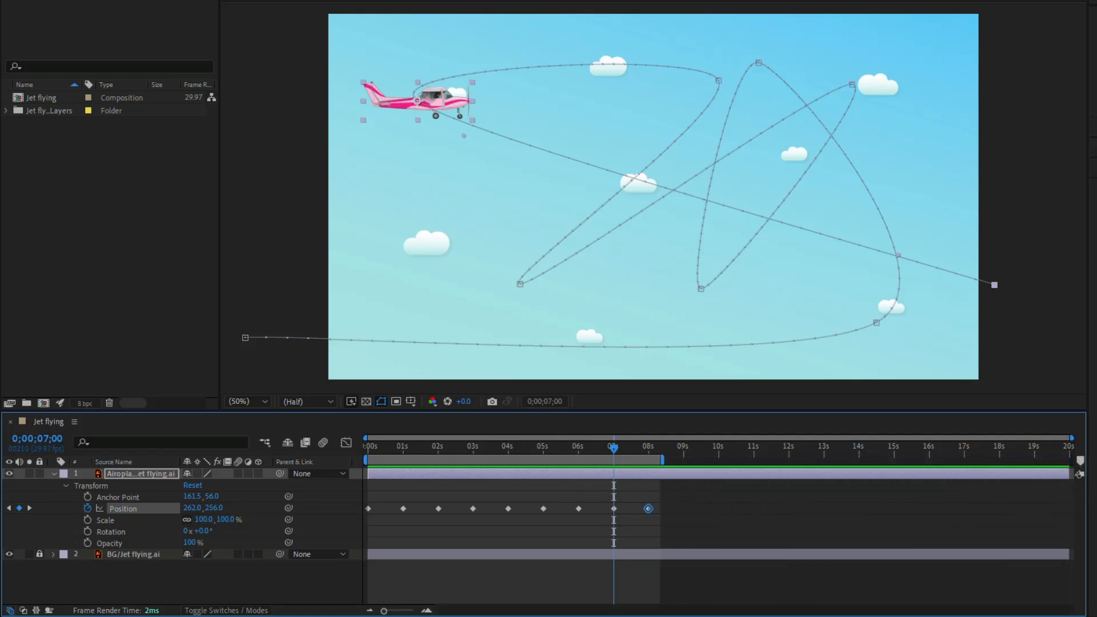
Step: Preview the airplane's flight within the shortened work area, and scrub the current time to 0;00;05;20
{"action": "key", "text": "space"}
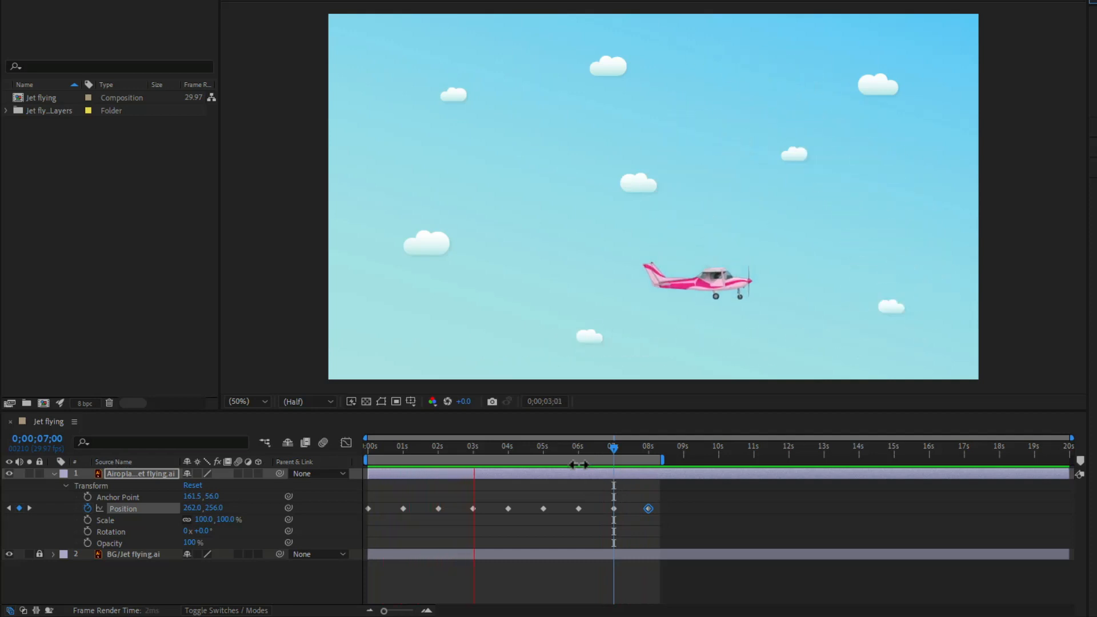
{"action": "key", "text": "space"}
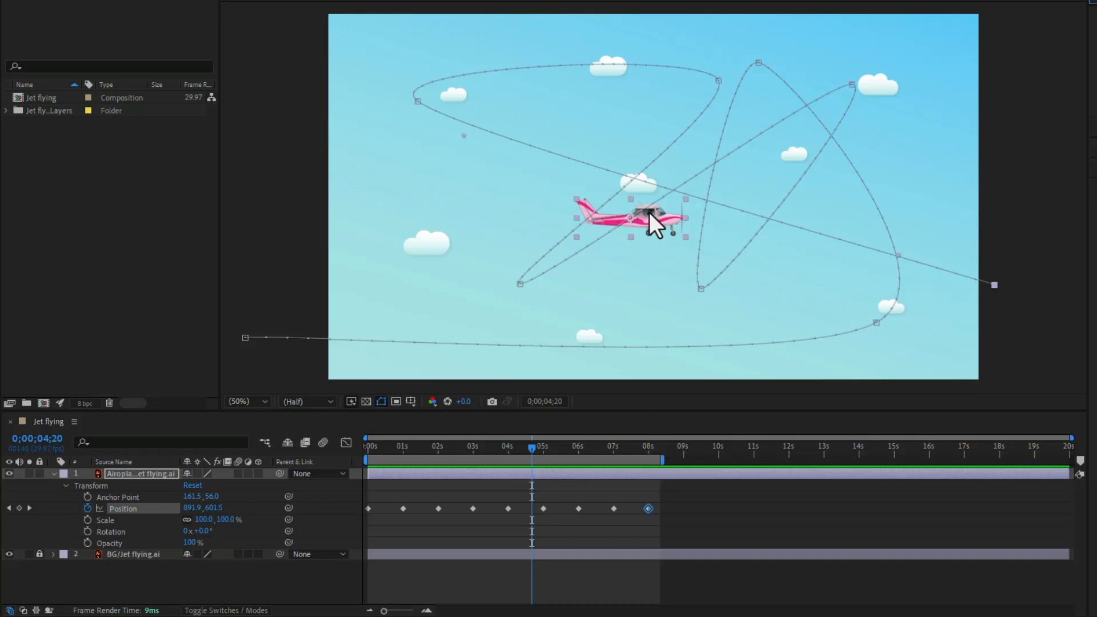
{"action": "left_click_drag", "start_coordinate": [532, 448], "coordinate": [566, 496]}
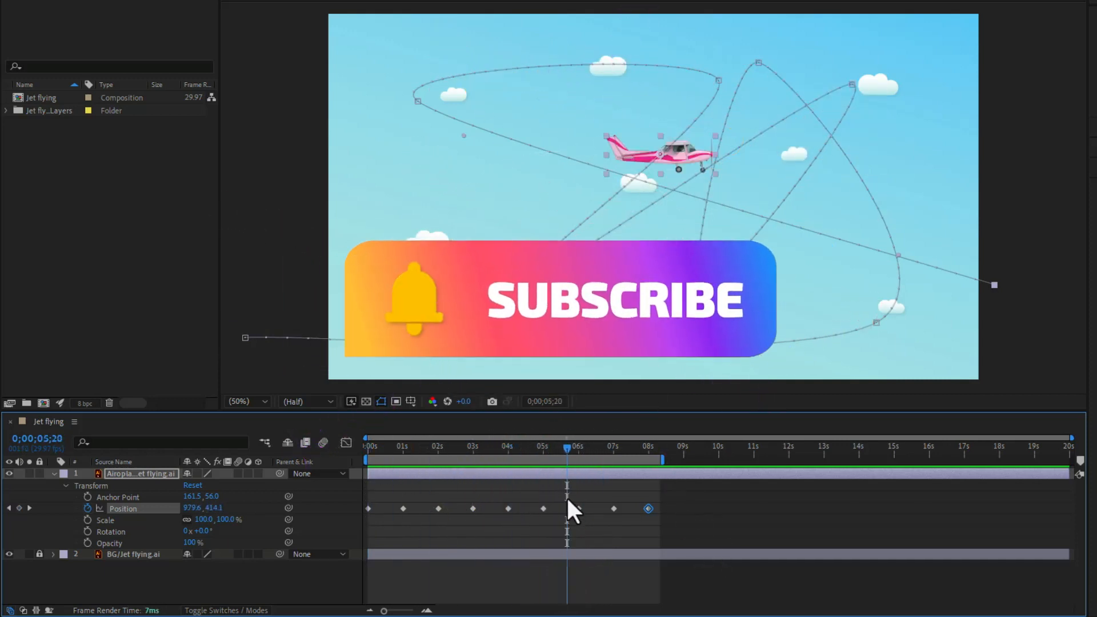